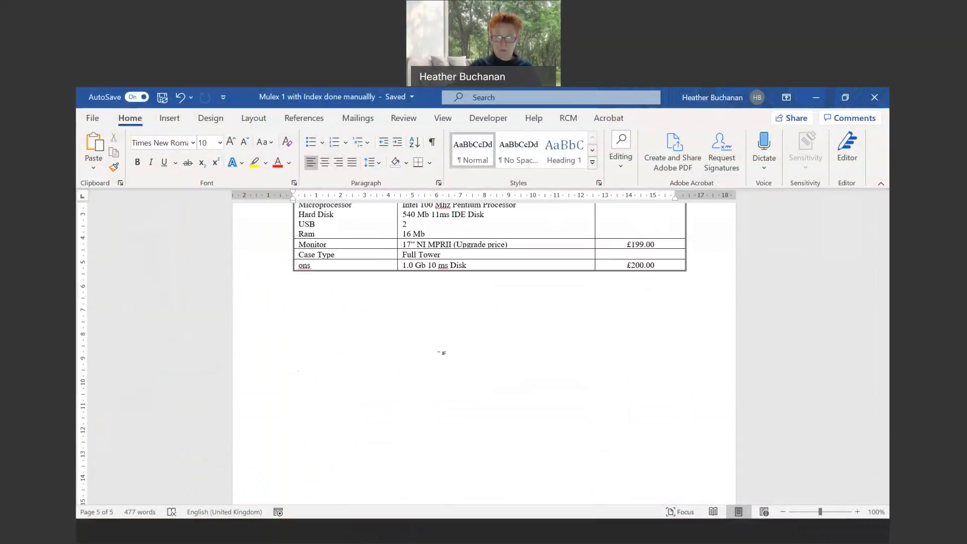
- Start a new page at the end of the document and enter the heading INDEX followed by blank lines
key(ctrl+z)
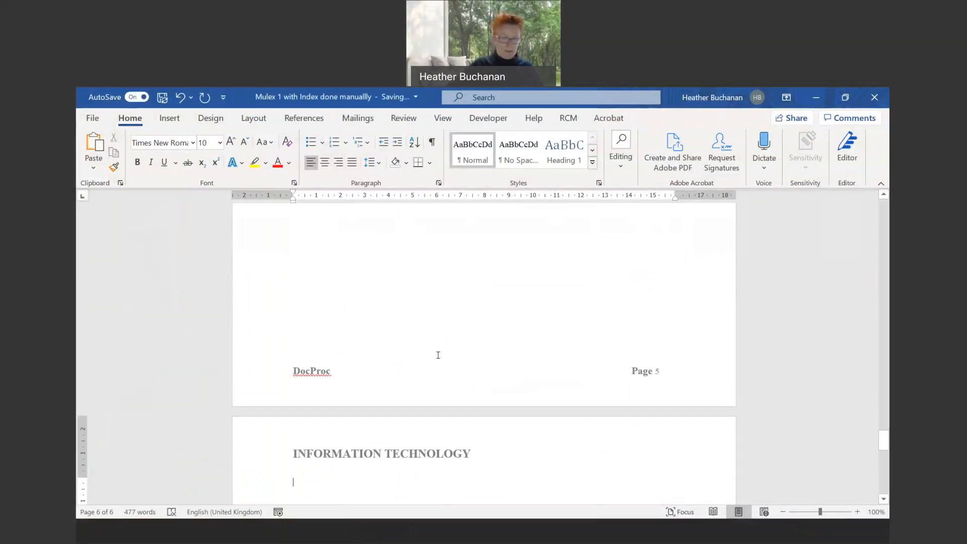
text(IND)
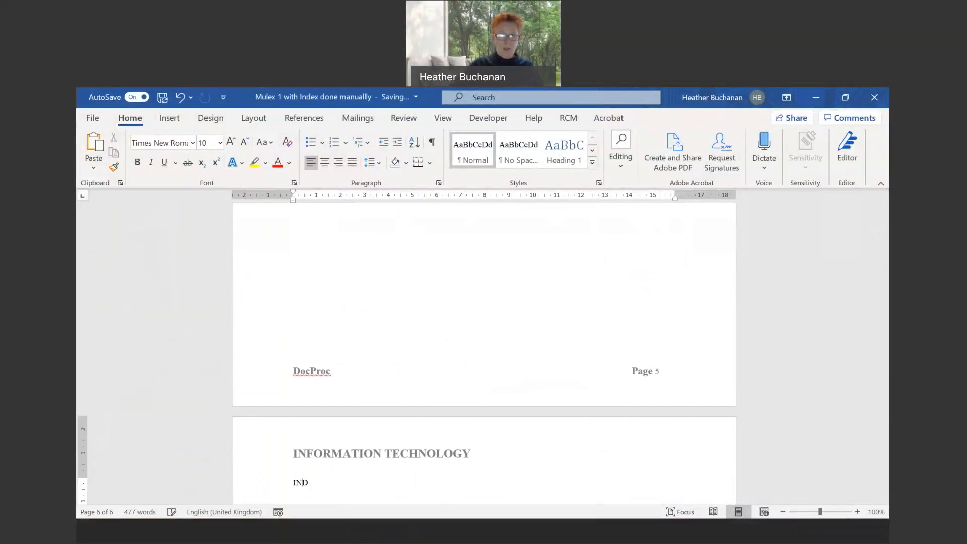
text(EX)
scroll(440, 360, down, 1)
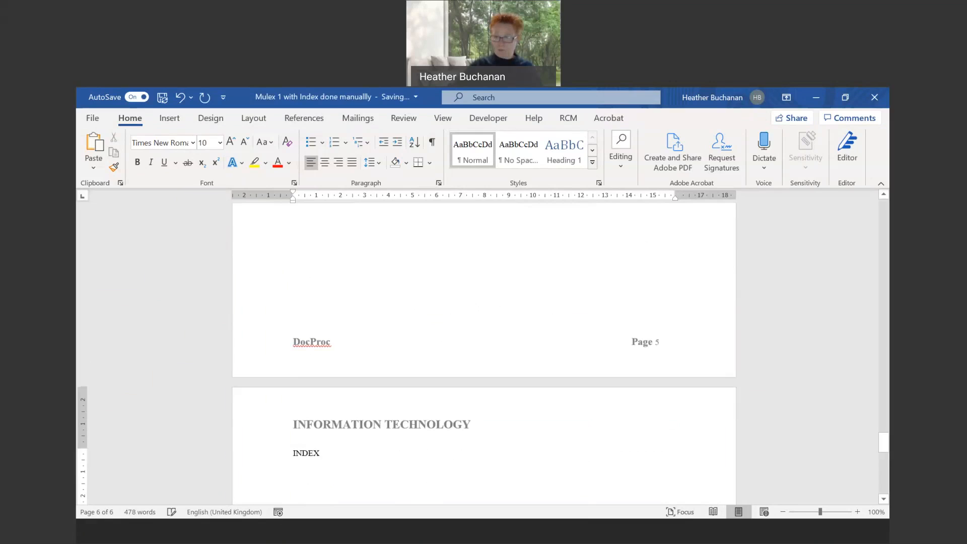
key(Return)
- Mark all occurrences of the word "input" from the hardware list on page 1 as index entries for the current page
key(ctrl+Home)
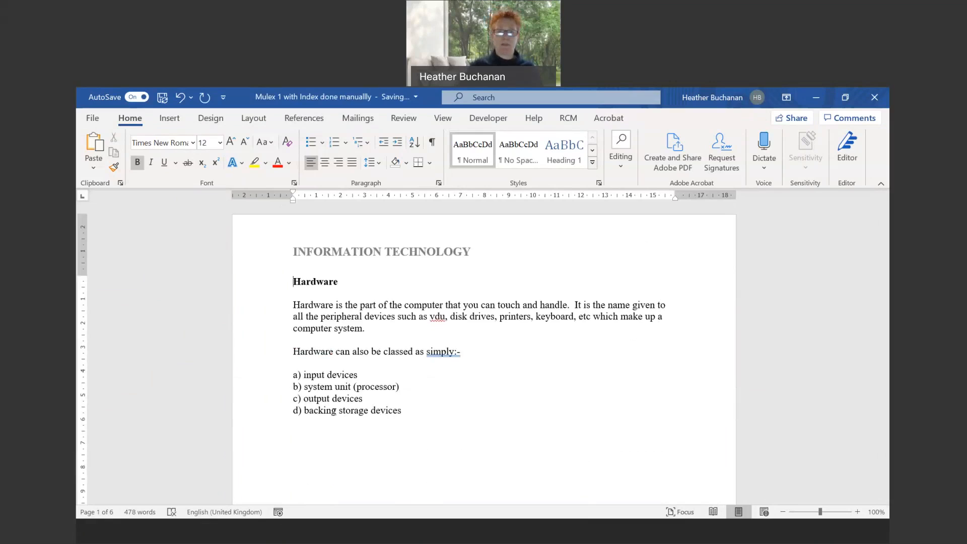
double_click(314, 375)
click(304, 118)
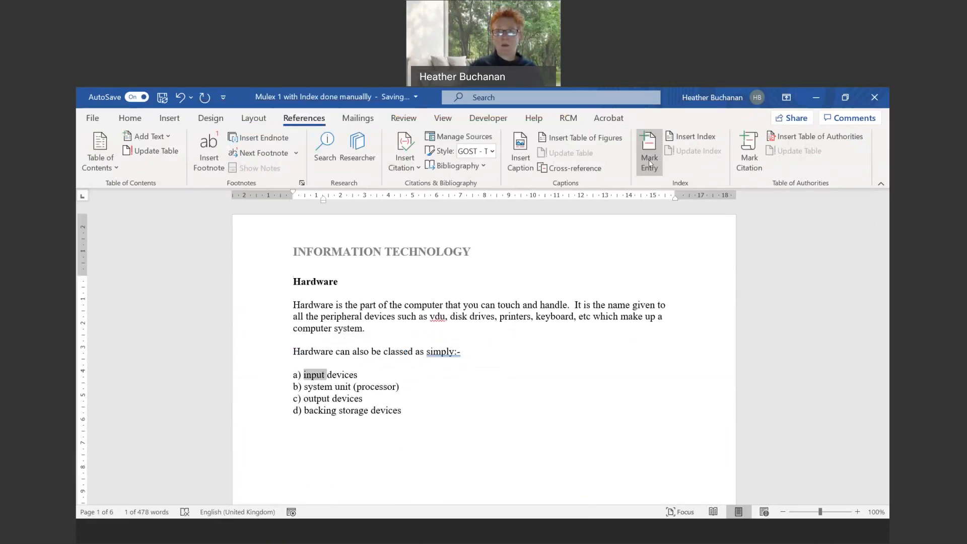
click(650, 163)
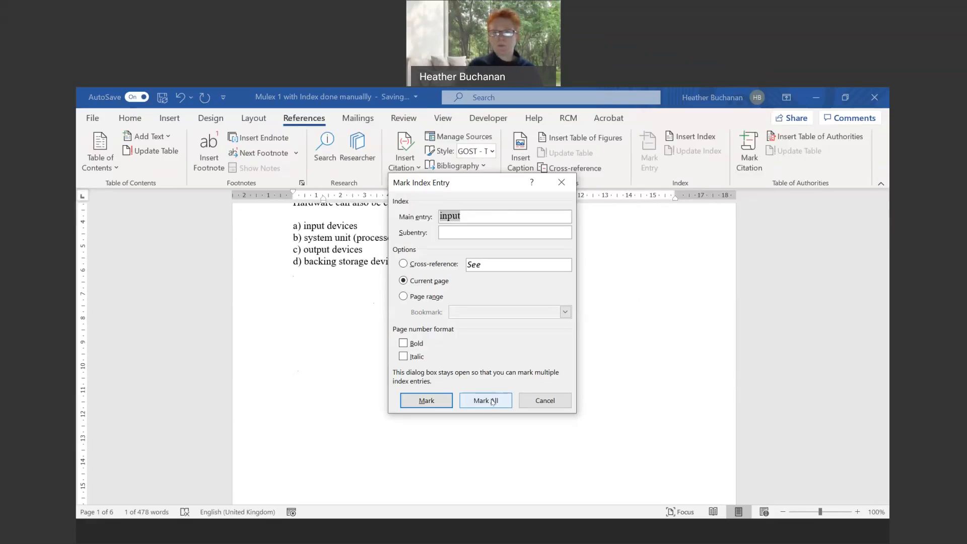
click(832, 472)
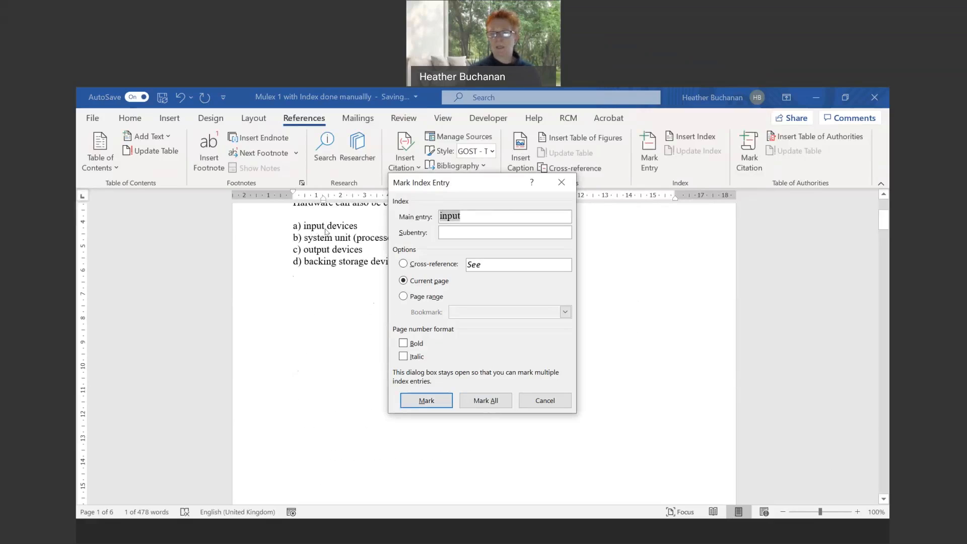
click(485, 400)
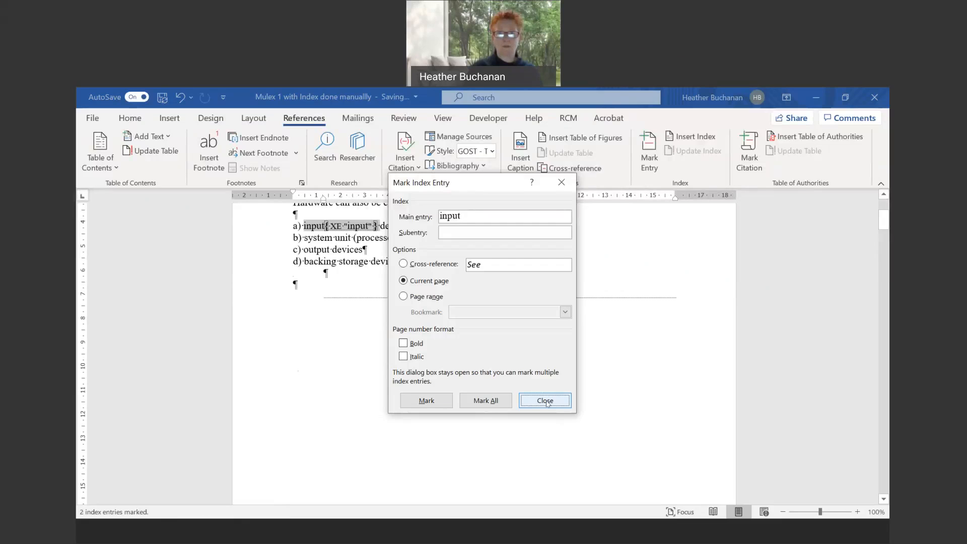
click(545, 402)
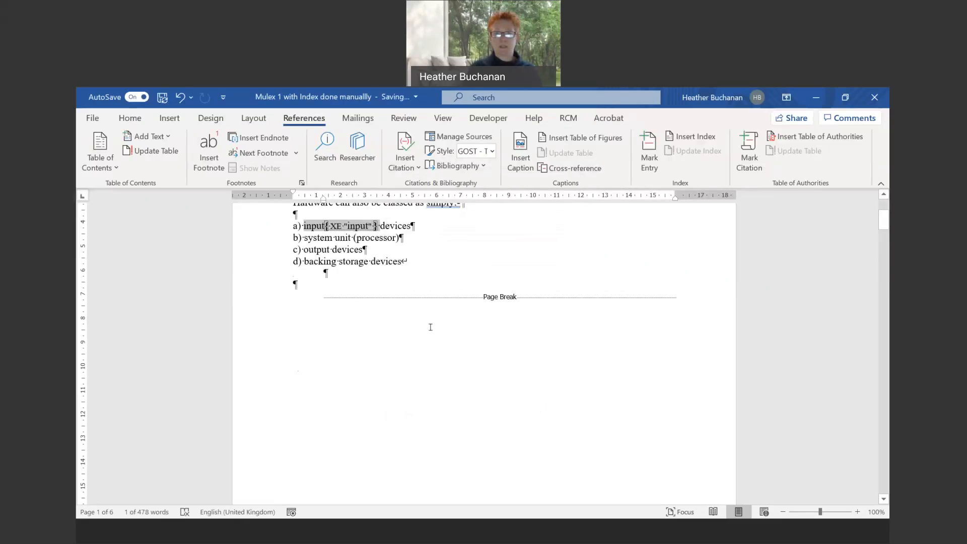
- Insert an indented two-column index in the From template format below the INDEX heading on the last page
scroll(430, 326, down, 20)
scroll(437, 331, down, 6)
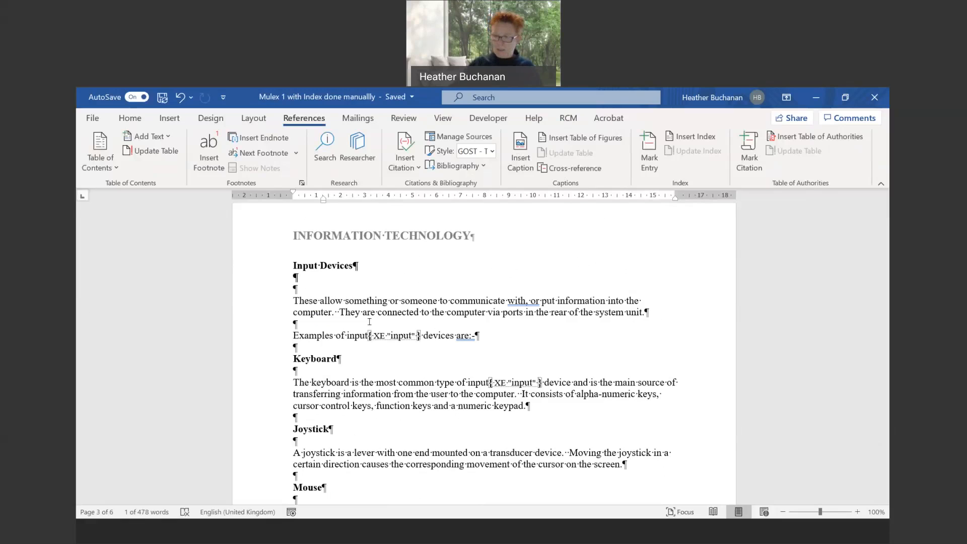
key(ctrl+End)
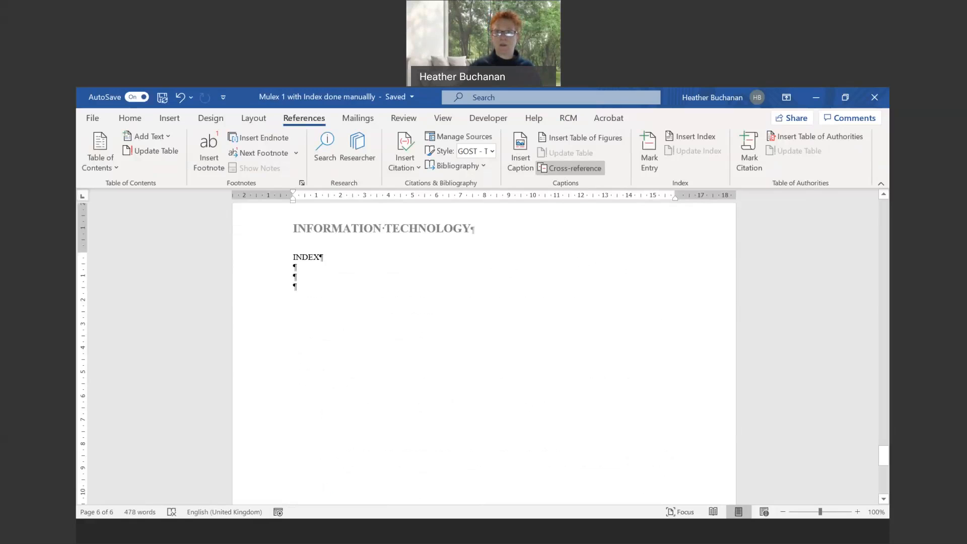
click(692, 141)
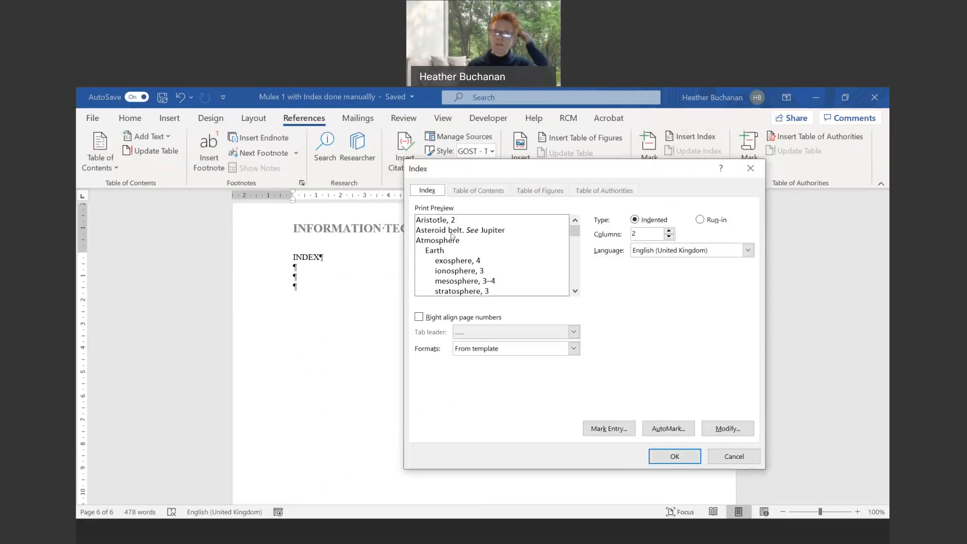
scroll(573, 254, down, 3)
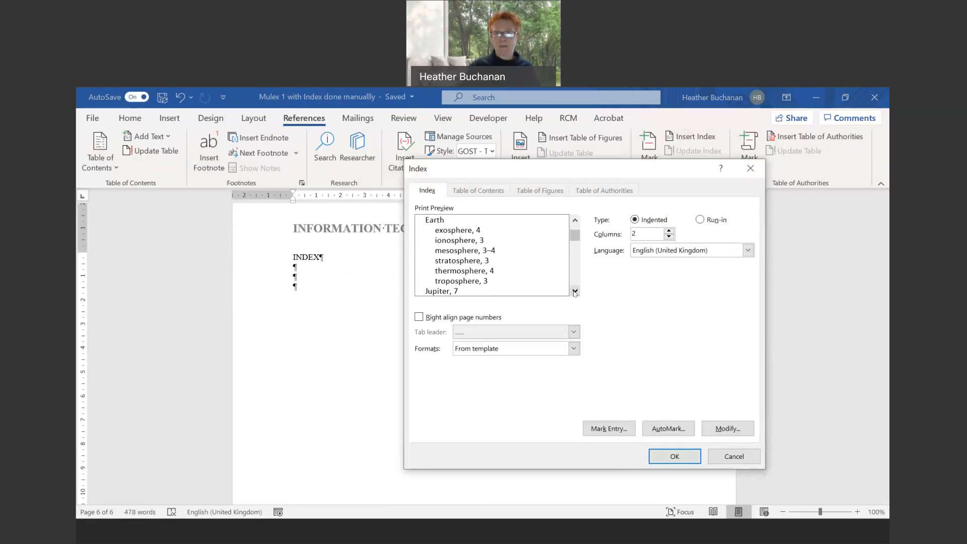
scroll(573, 255, up, 3)
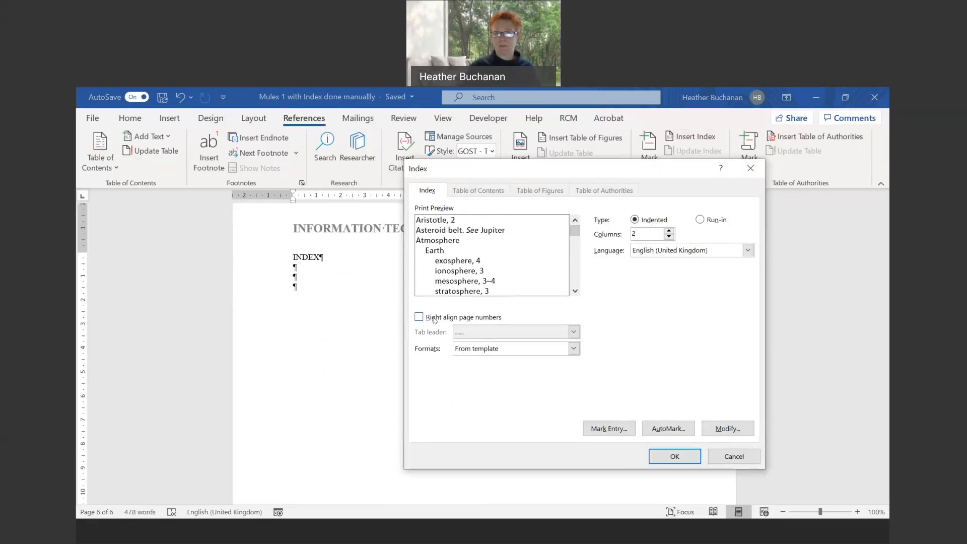
click(675, 457)
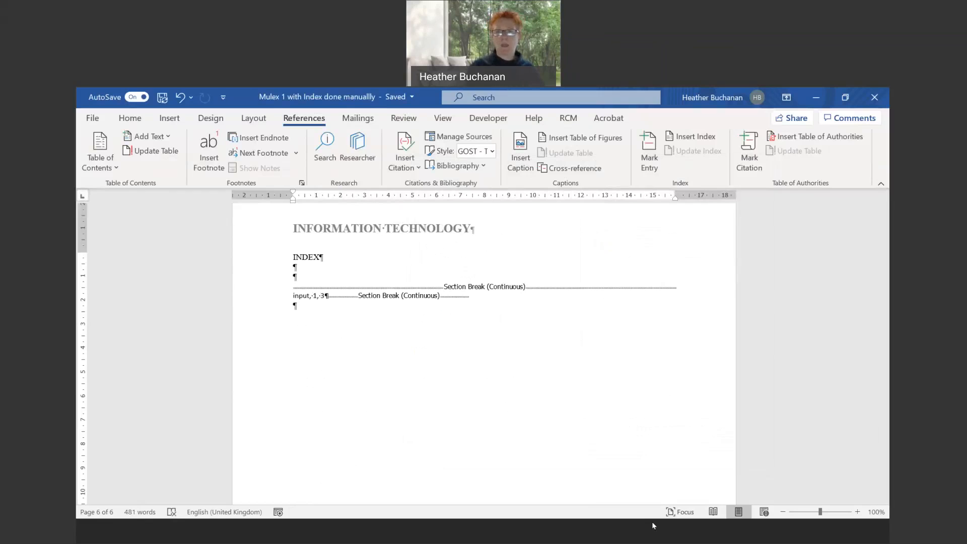
click(692, 140)
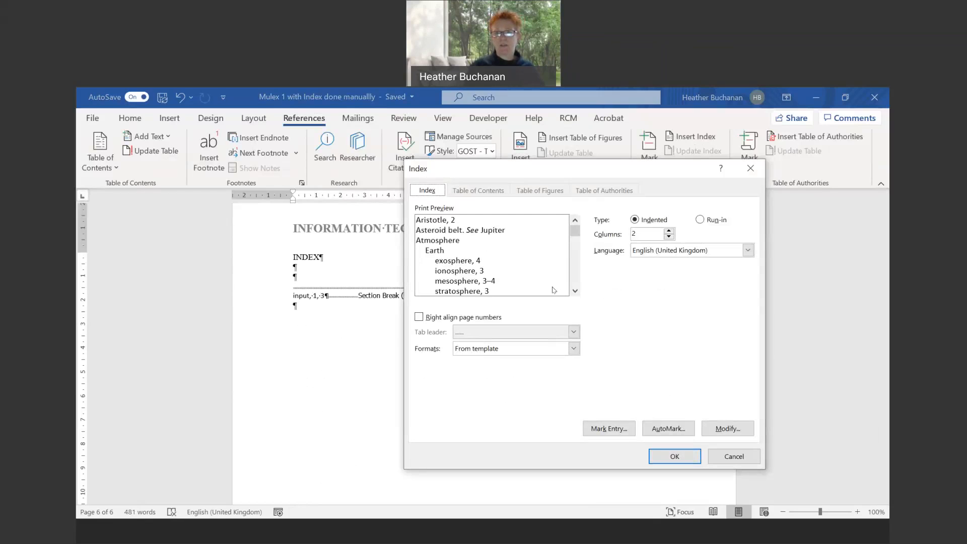
click(687, 458)
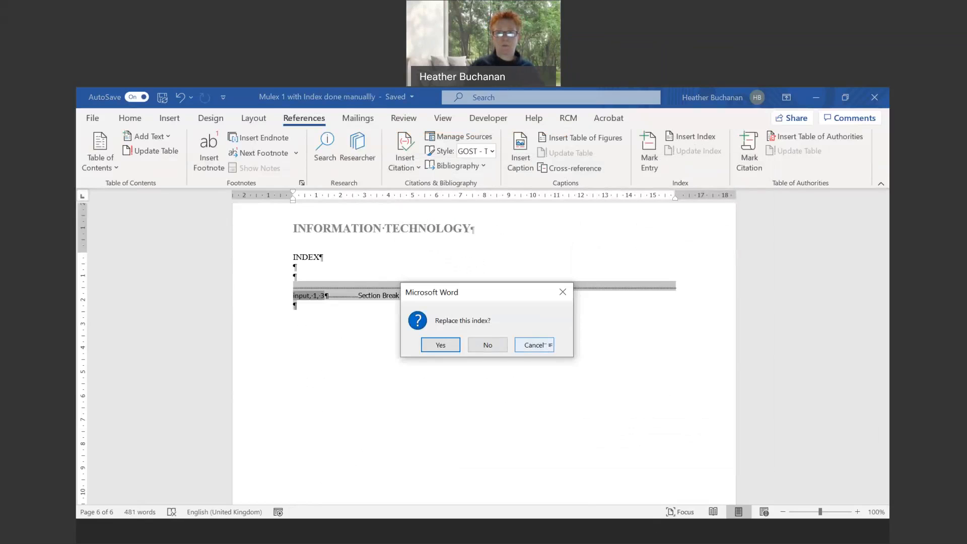
click(546, 345)
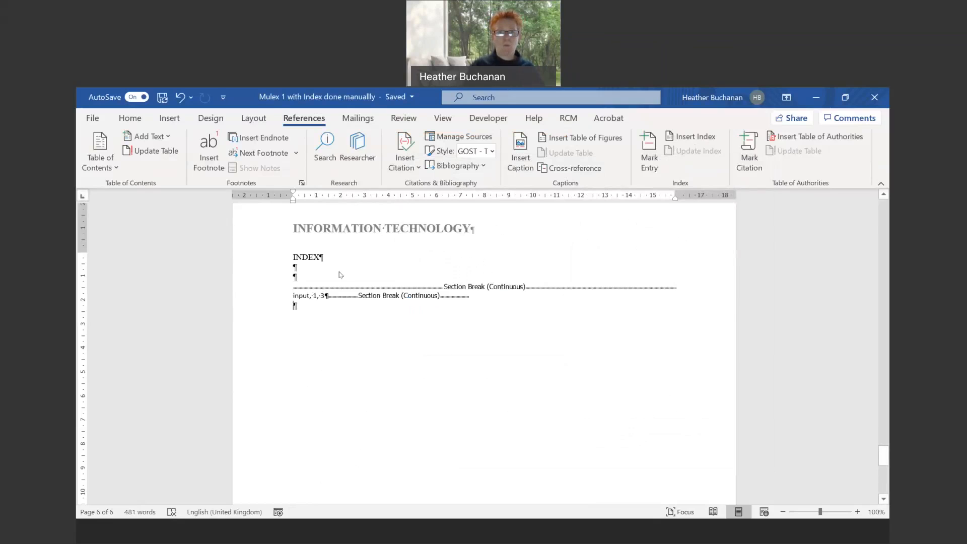
- Hide the paragraph marks and other formatting symbols in the document
scroll(340, 275, up, 2)
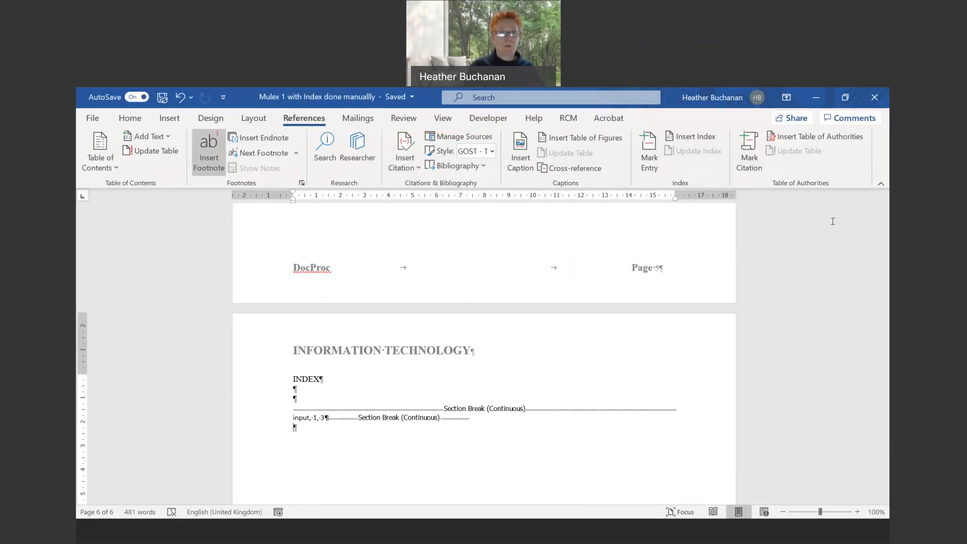
click(131, 119)
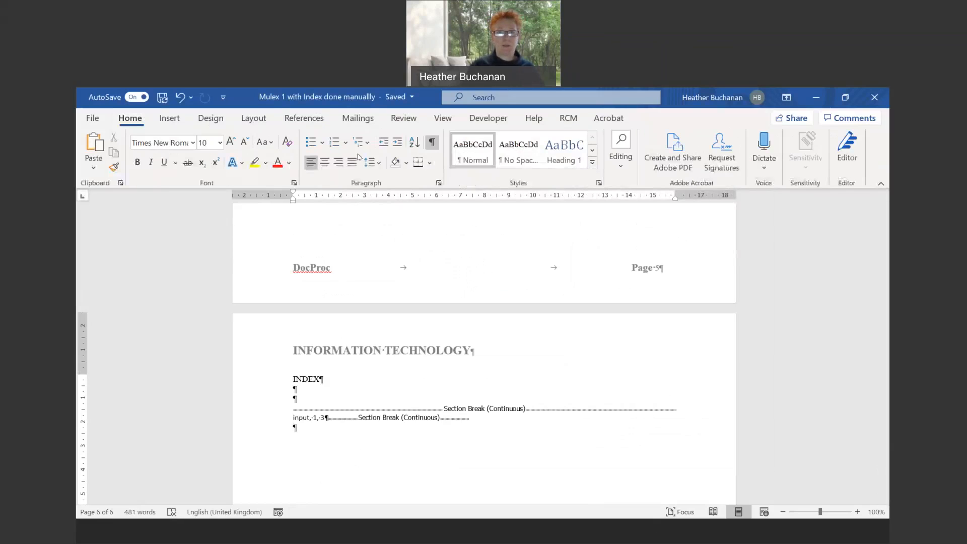
click(430, 145)
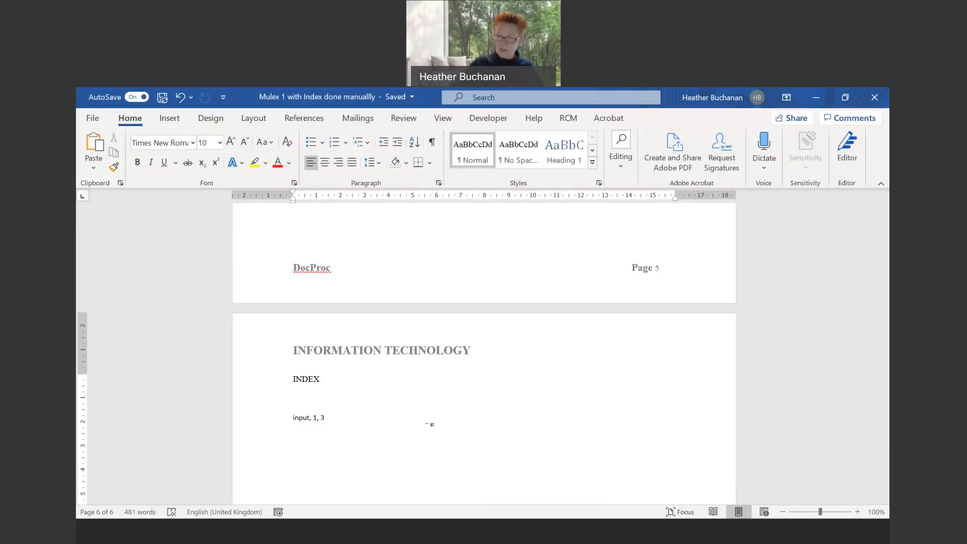
- Mark all occurrences of the word "output" from the hardware list on page 1 as index entries for the current page
key(ctrl+Home)
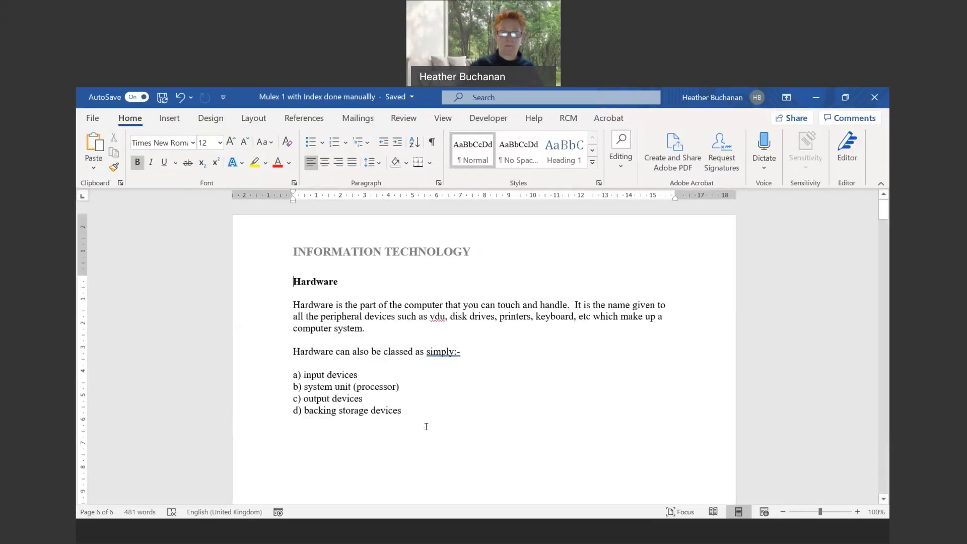
double_click(312, 399)
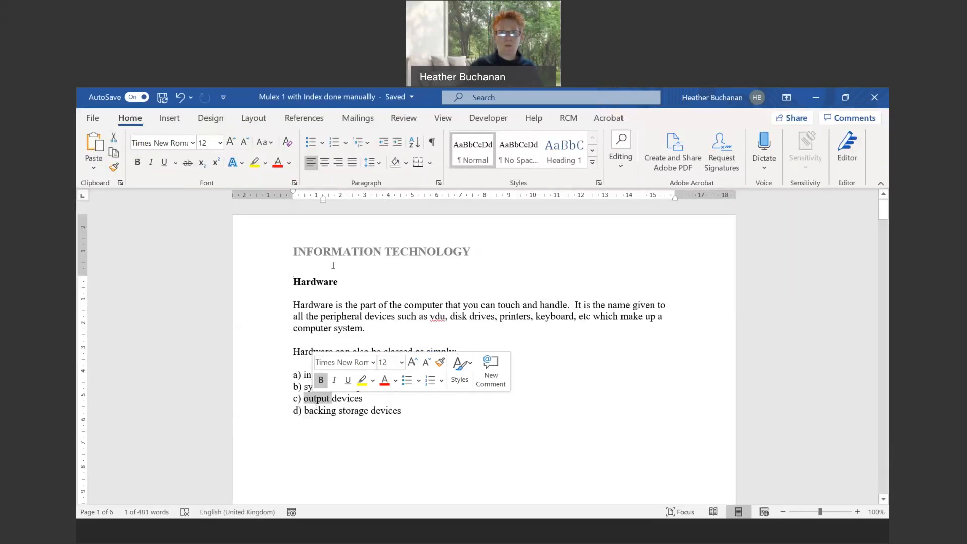
click(304, 118)
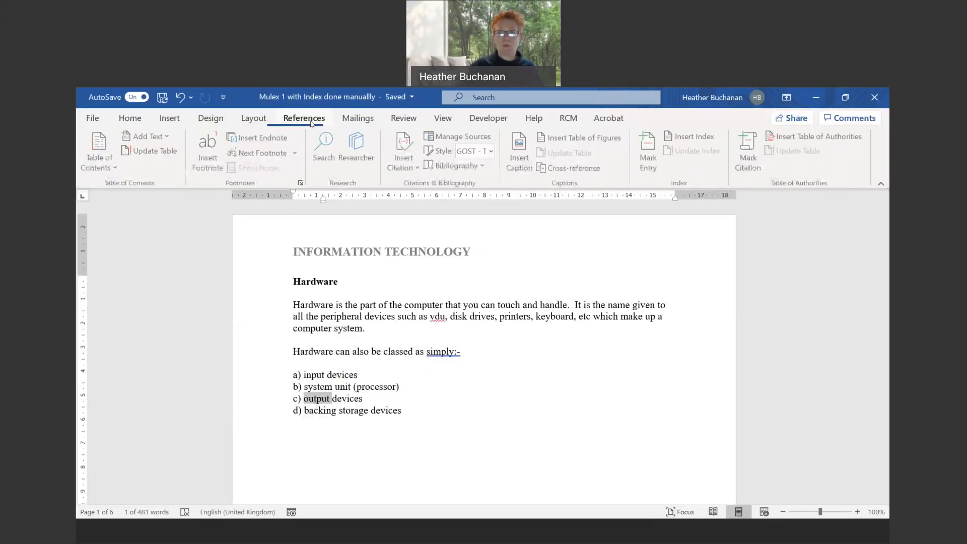
click(650, 156)
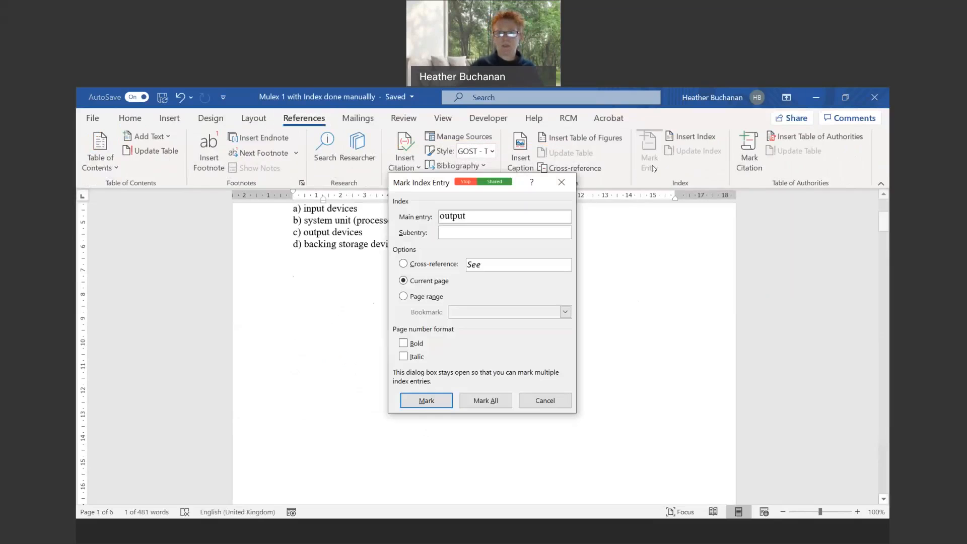
click(494, 401)
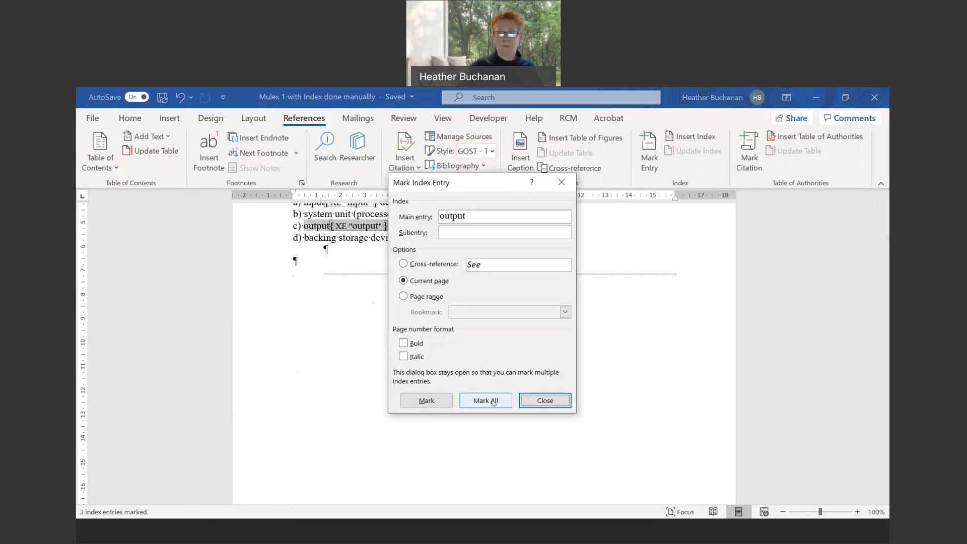
click(546, 402)
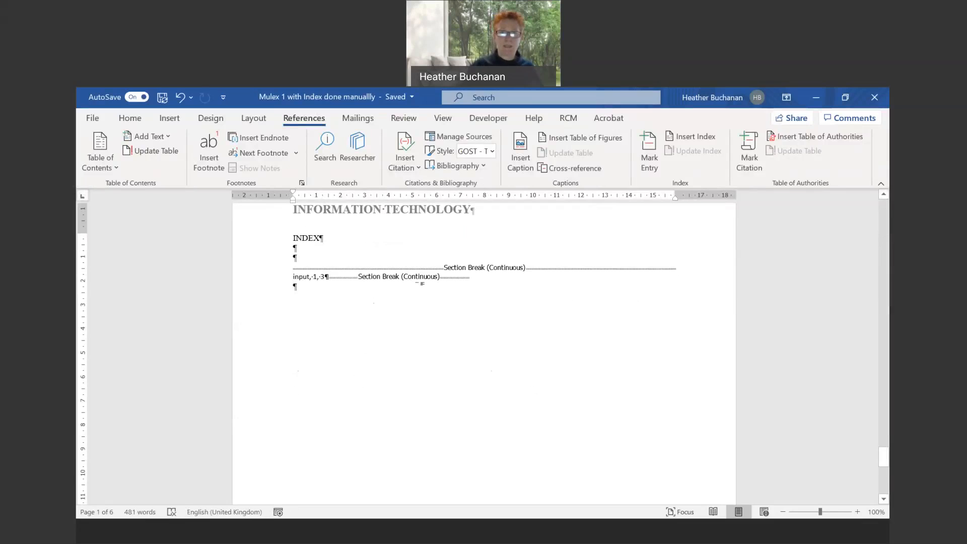
- Update the existing index on the last page so that it includes the newly marked "output" entries
click(276, 290)
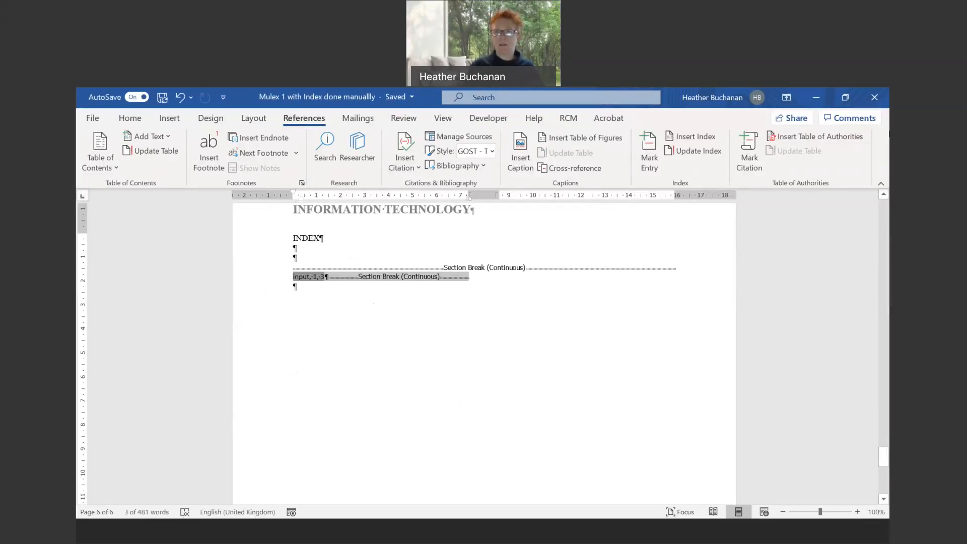
click(691, 152)
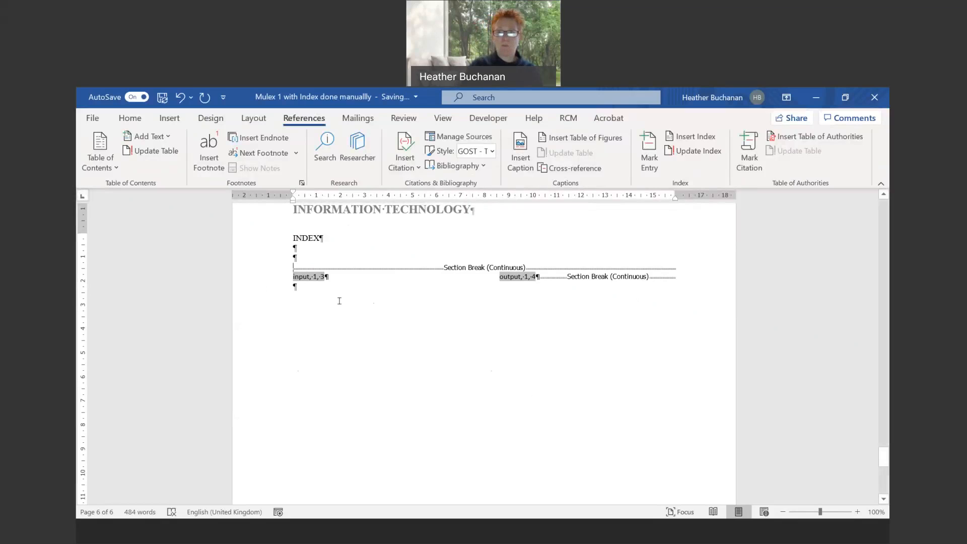
click(359, 297)
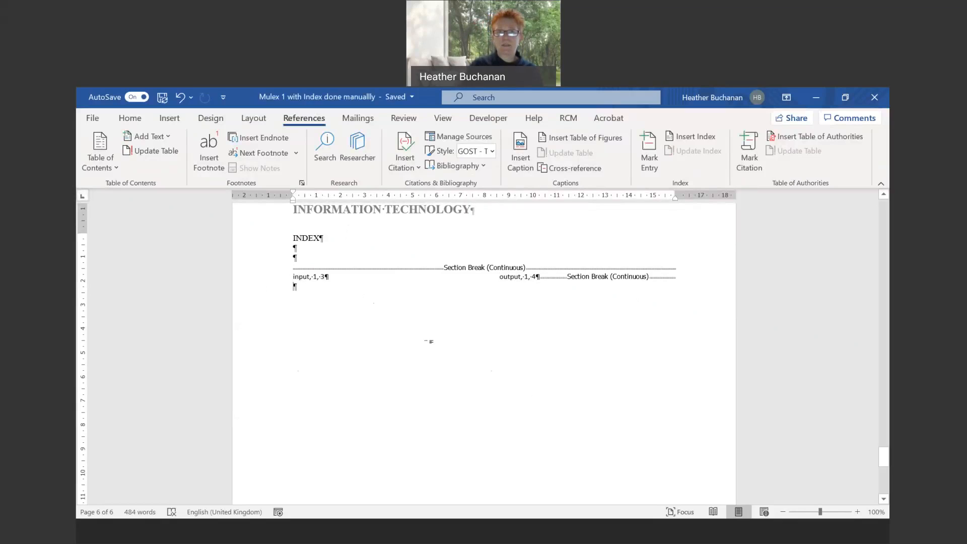
click(464, 343)
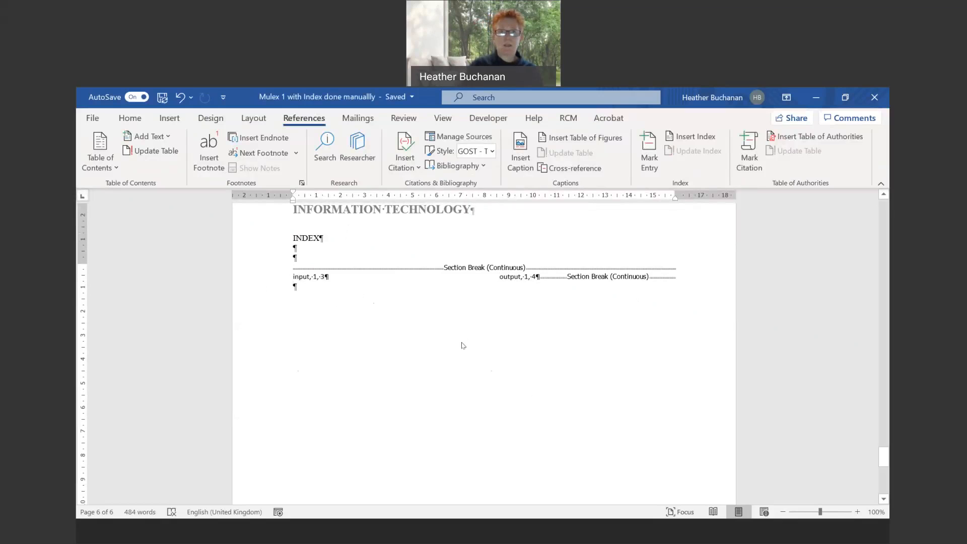
scroll(463, 345, up, 3)
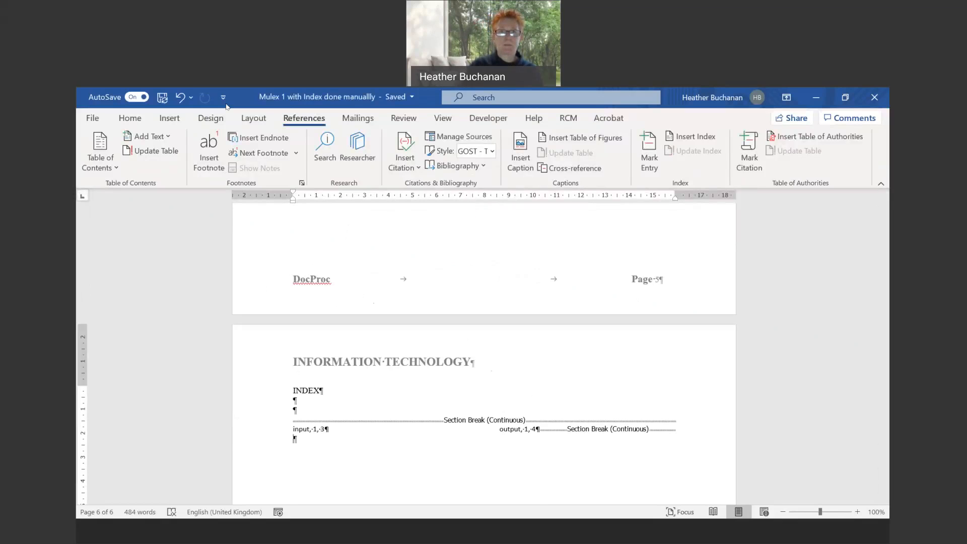